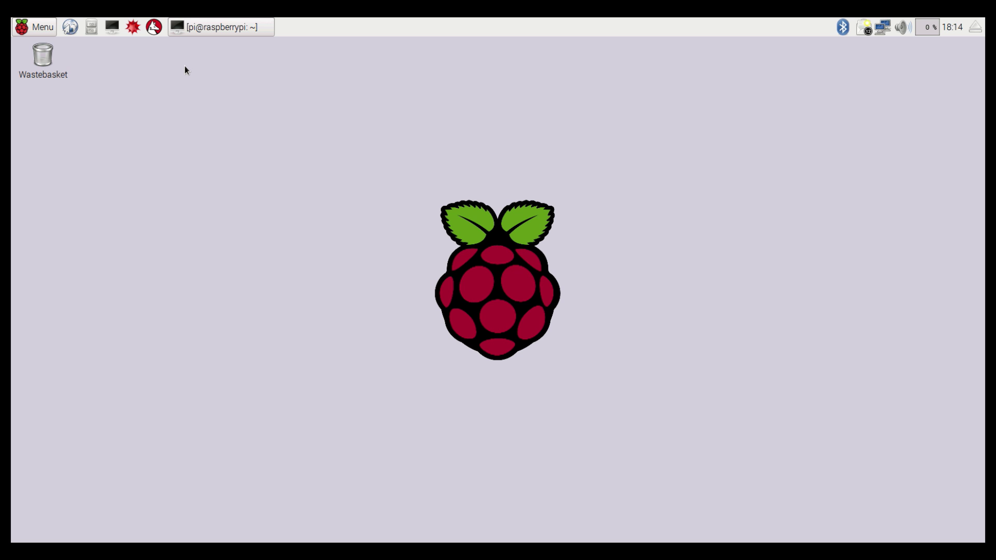
- Restore LXTerminal and recall 'sudo apt-get install bluetooth blueman bluez' at the prompt, unrun
{"action": "left_click", "coordinate": [196, 30]}
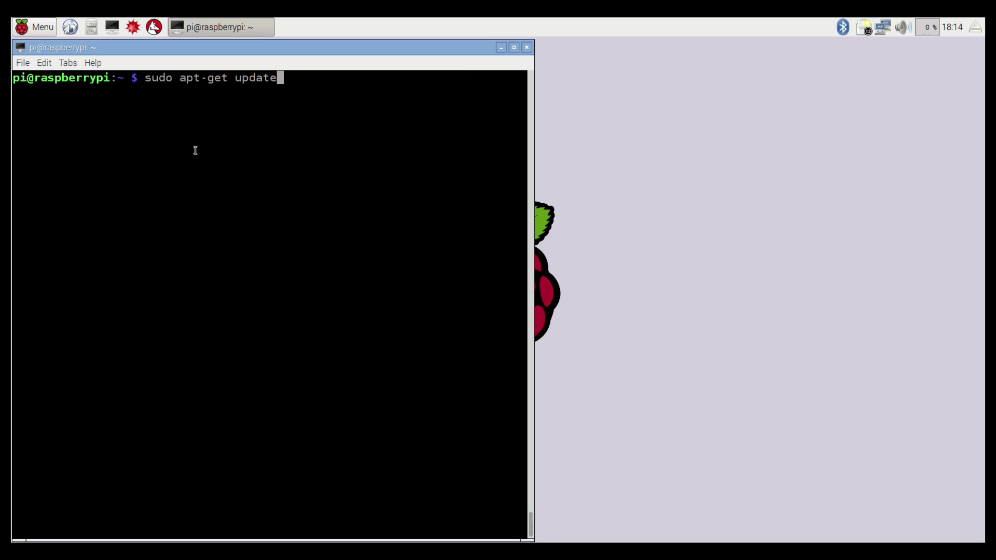
{"action": "key", "text": "Up"}
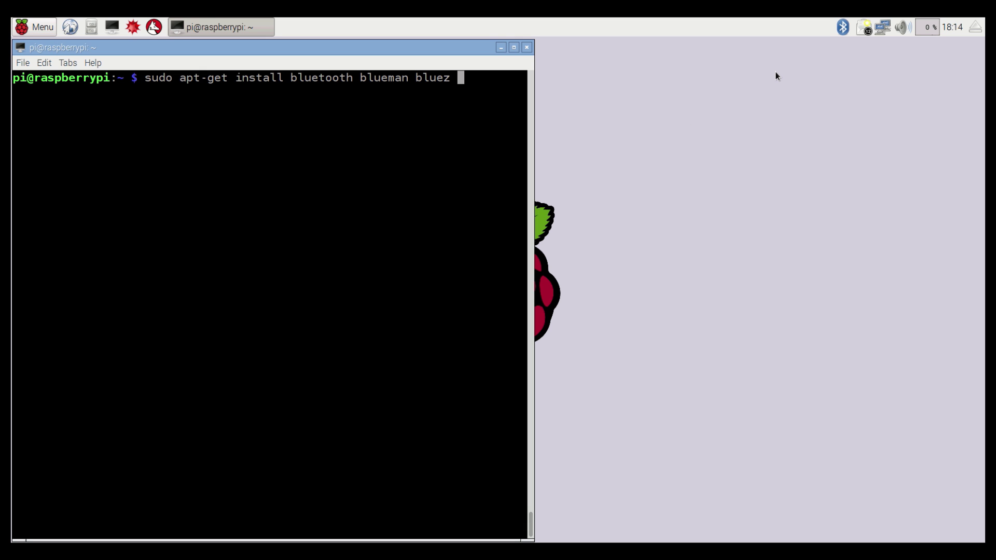
- Make the Pi discoverable from the Bluetooth tray and accept the MacBook Pro's pairing request
{"action": "left_click", "coordinate": [840, 27]}
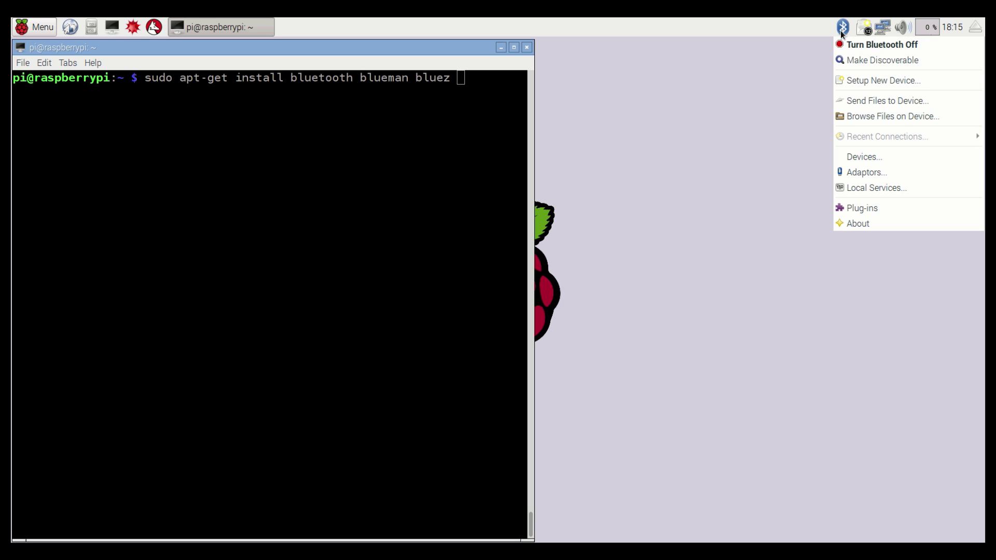
{"action": "left_click", "coordinate": [851, 61]}
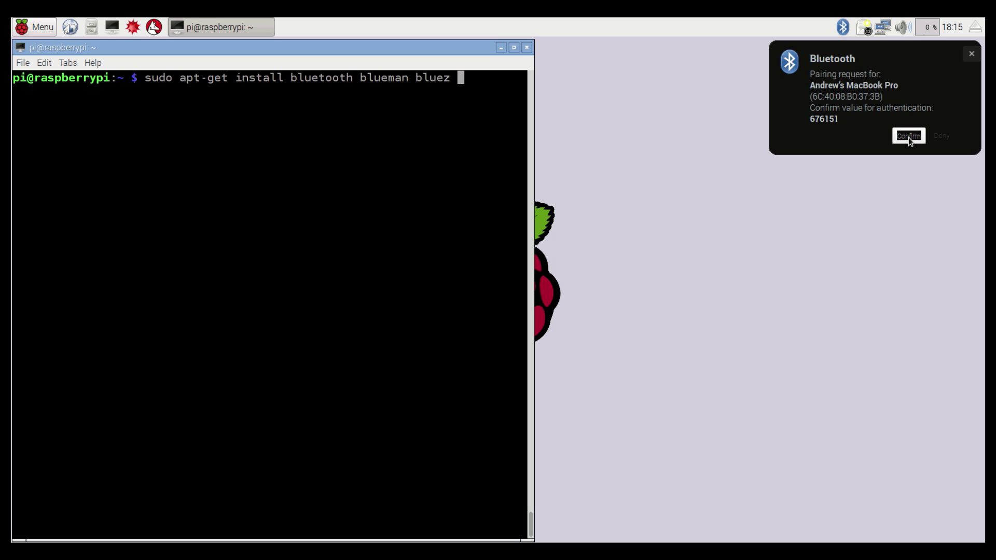
{"action": "left_click", "coordinate": [908, 137]}
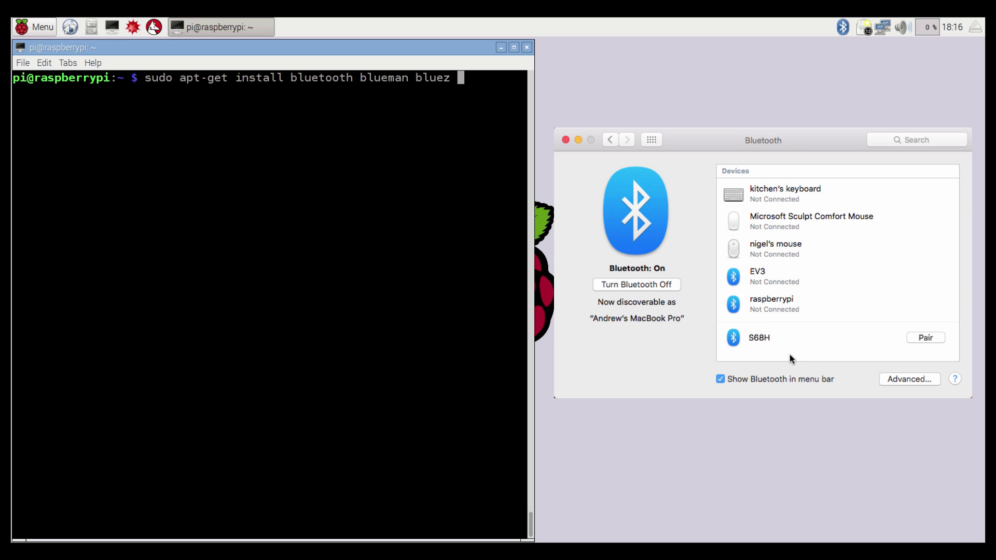
- In Sharing preferences, start Internet Sharing of Display Ethernet to Bluetooth PAN
{"action": "left_click", "coordinate": [610, 140]}
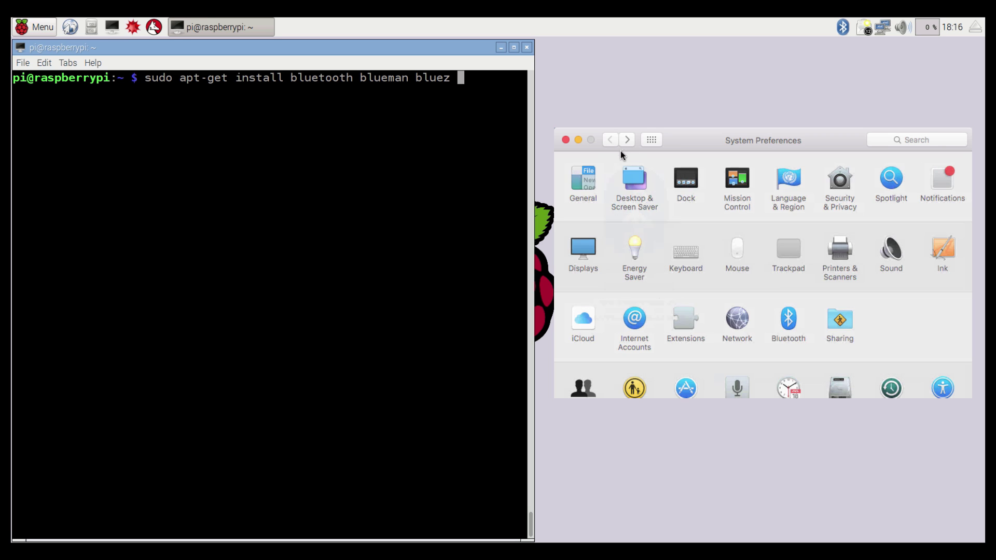
{"action": "left_click", "coordinate": [847, 320]}
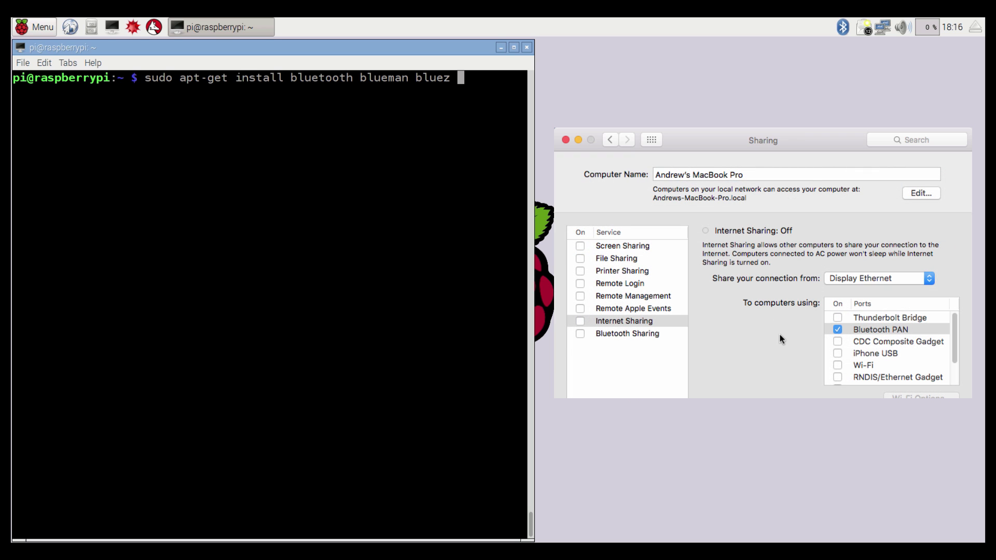
{"action": "left_click", "coordinate": [648, 321]}
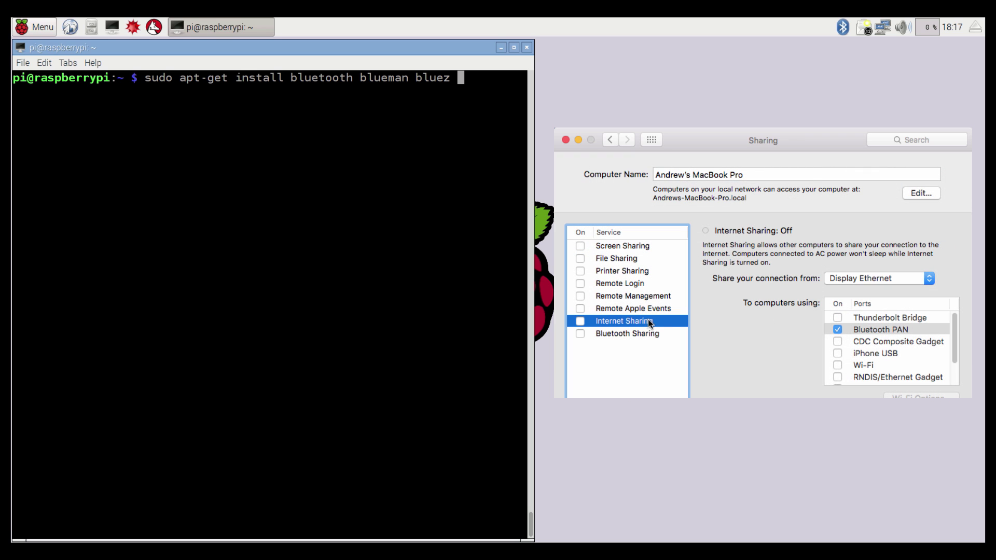
{"action": "left_click", "coordinate": [881, 327]}
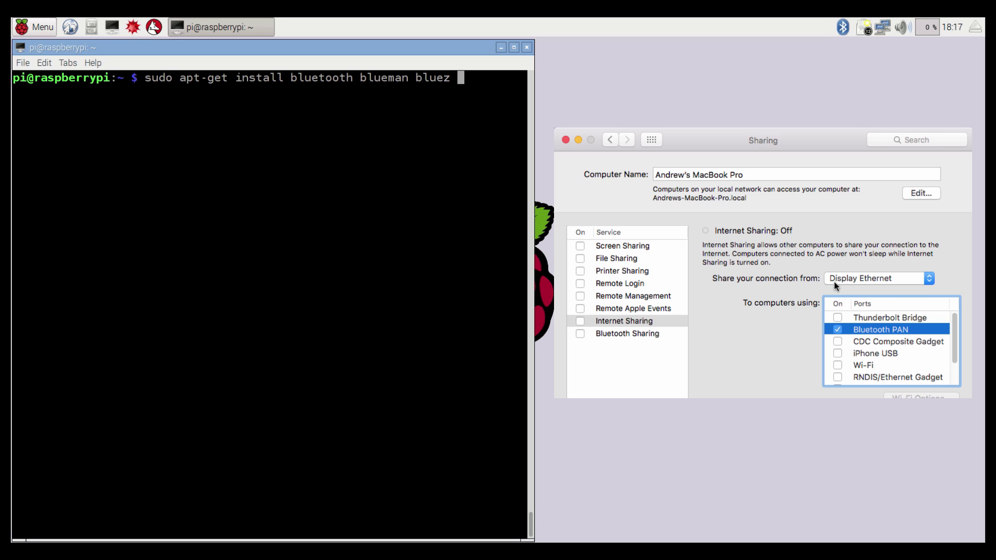
{"action": "left_click", "coordinate": [580, 322]}
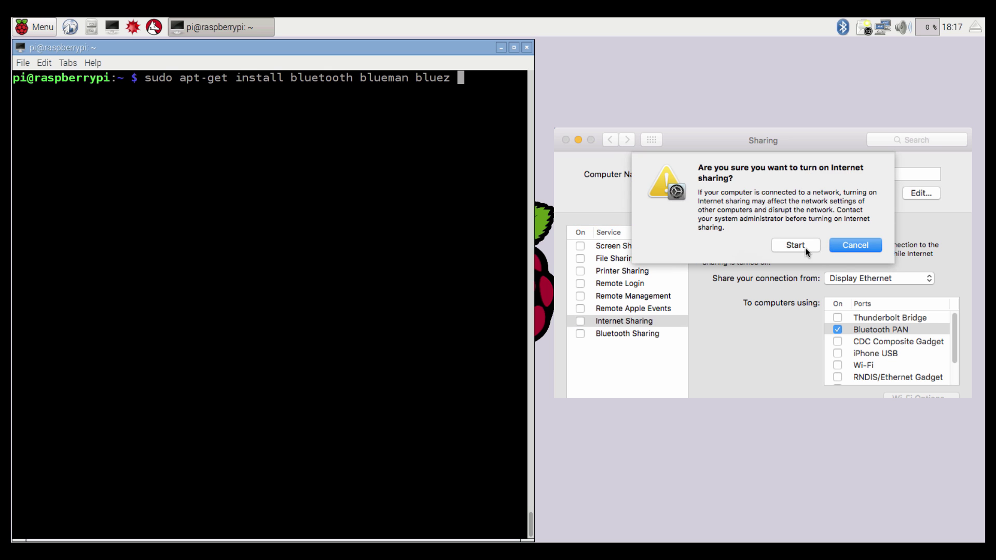
{"action": "left_click", "coordinate": [804, 247]}
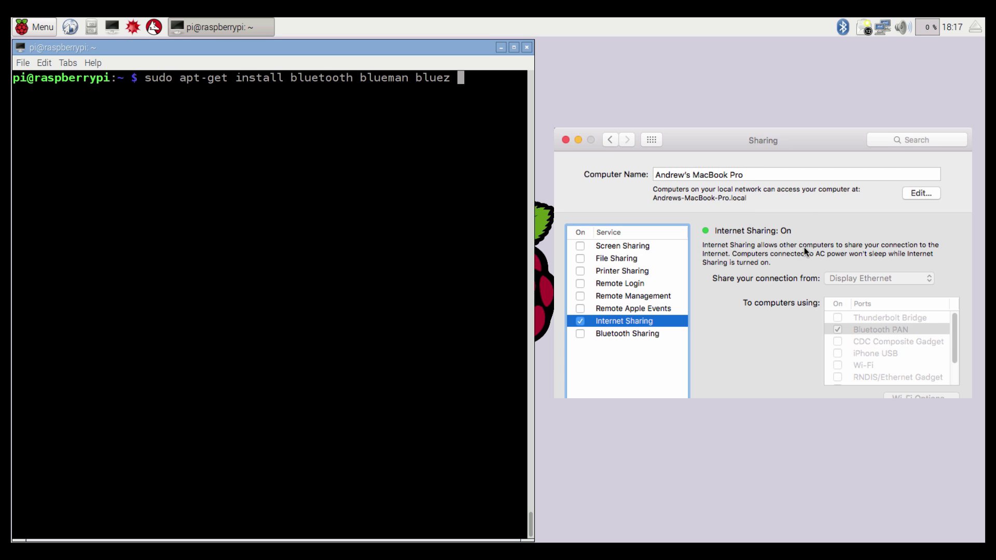
{"action": "left_click", "coordinate": [609, 140]}
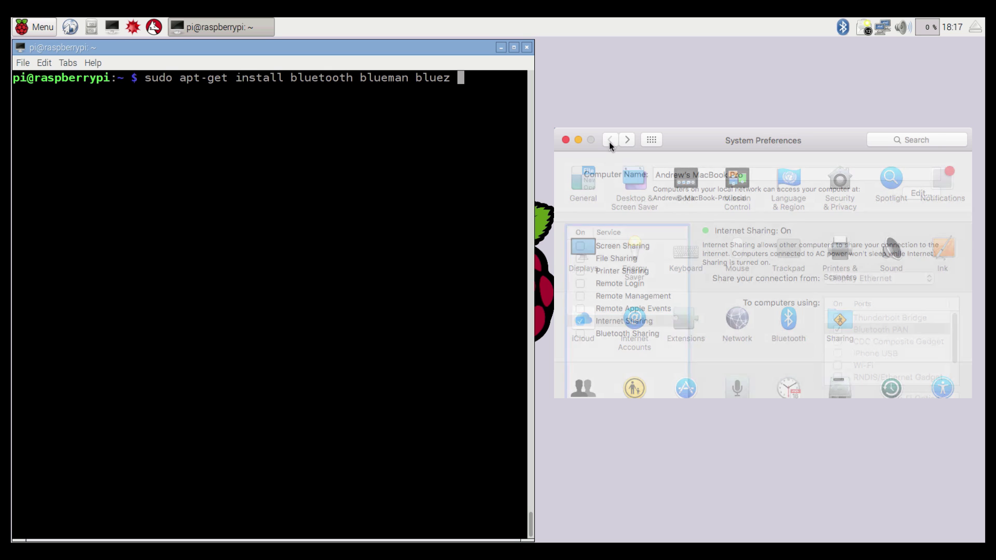
- View the Mac's Bluetooth settings and launch Blueman Bluetooth Manager from the Pi's applications menu
{"action": "left_click", "coordinate": [789, 315]}
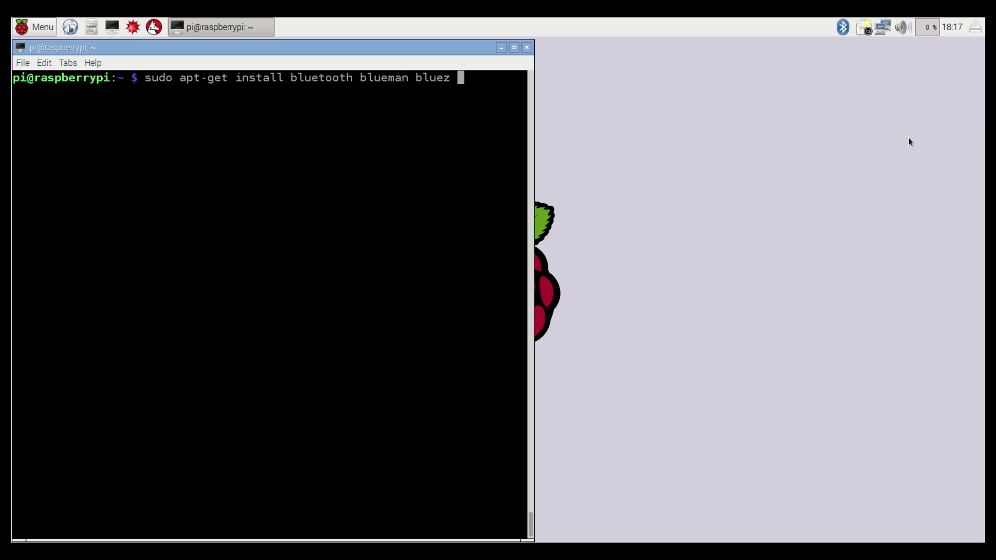
{"action": "left_click", "coordinate": [35, 31]}
{"action": "mouse_move", "coordinate": [65, 175]}
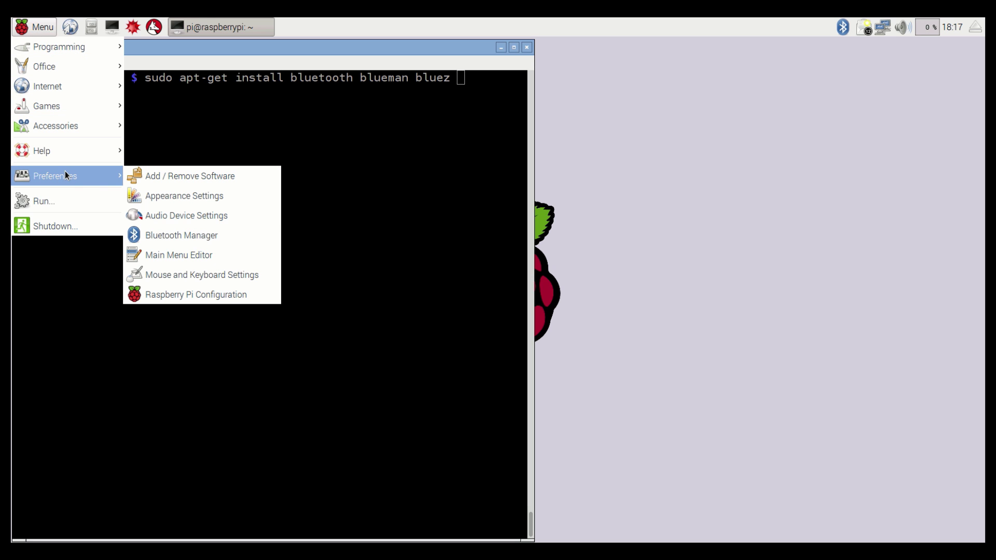
{"action": "left_click", "coordinate": [179, 243]}
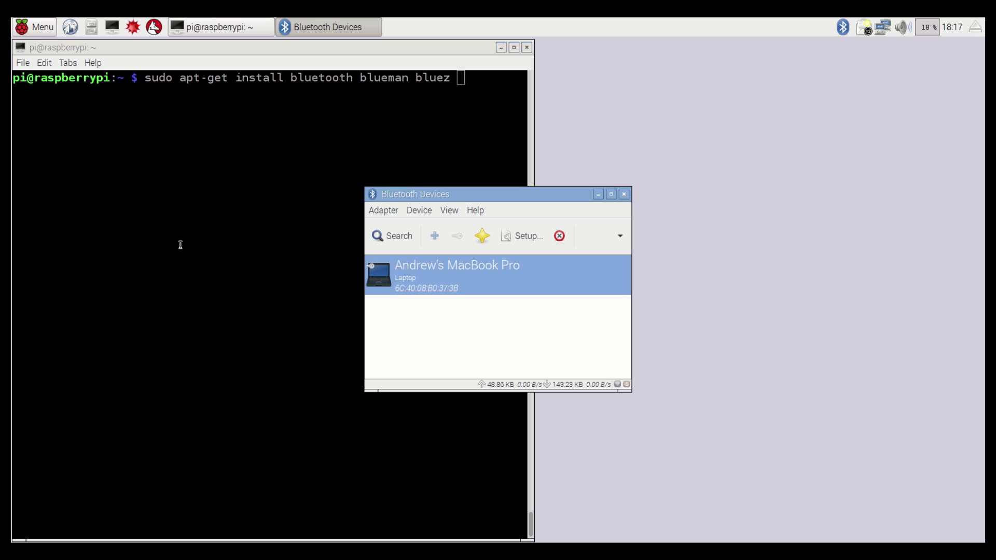
- Run Setup on the MacBook Pro device and connect it as a Group Network
{"action": "right_click", "coordinate": [425, 275]}
{"action": "left_click", "coordinate": [461, 405]}
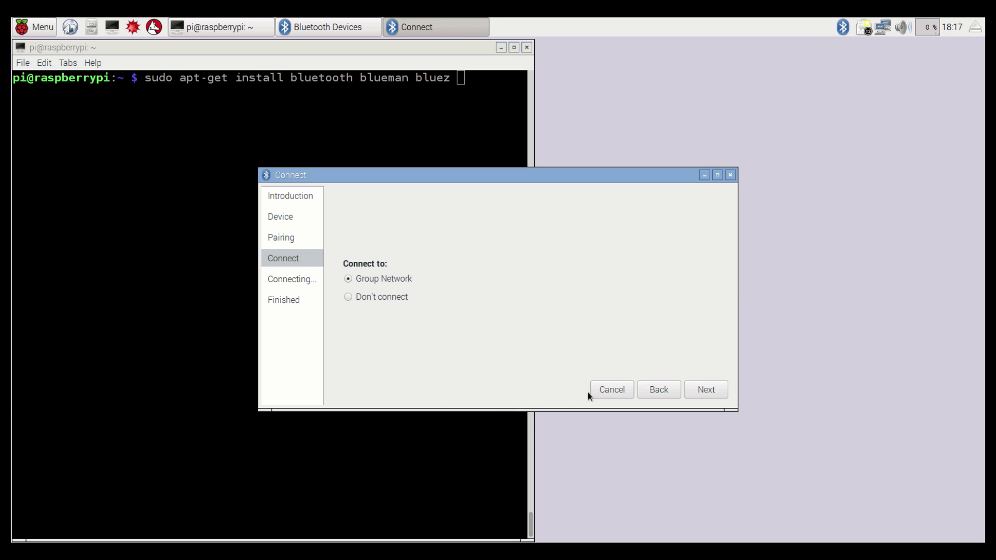
{"action": "left_click", "coordinate": [711, 390]}
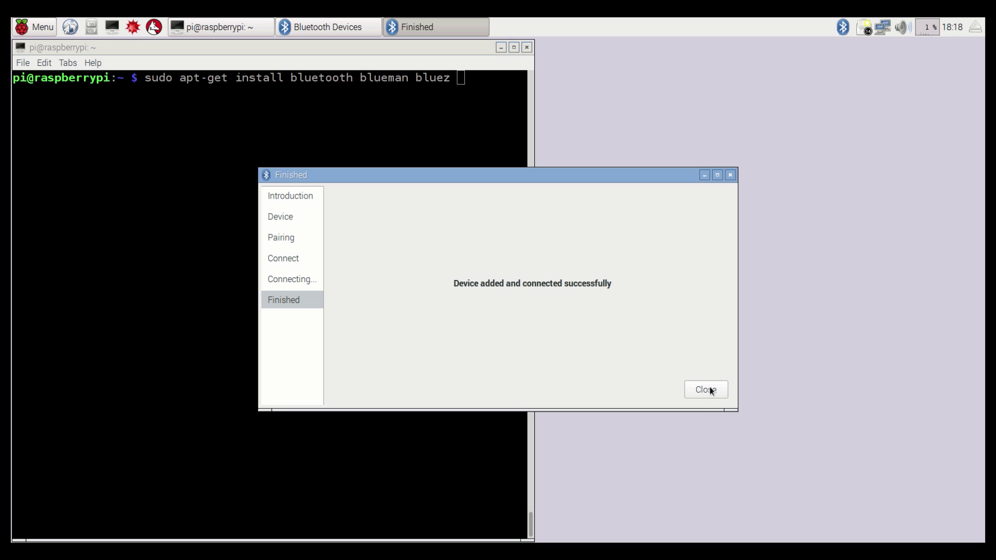
{"action": "left_click", "coordinate": [706, 390]}
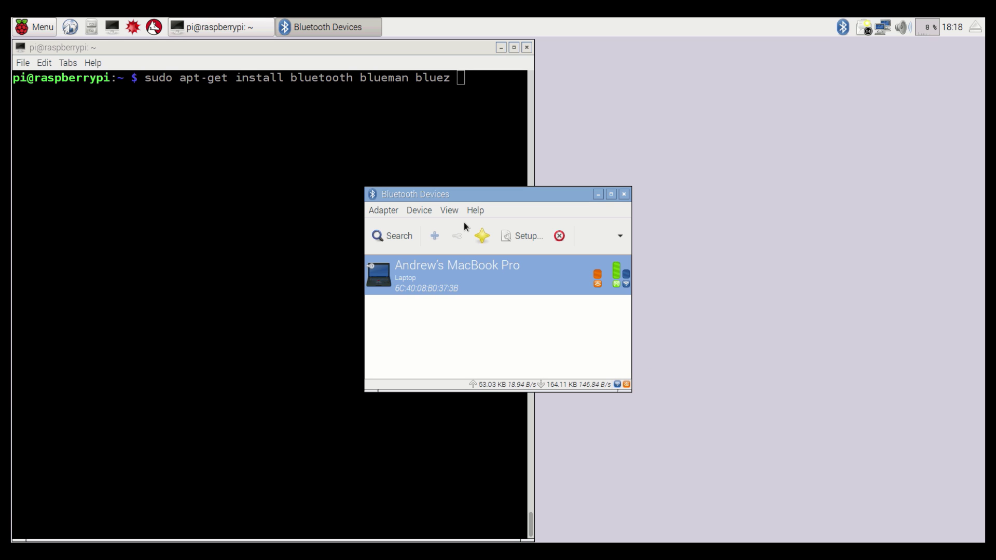
- Run ifconfig in LXTerminal to show the bnep0 interface at 192.168.2.20
{"action": "left_click", "coordinate": [307, 214]}
{"action": "key", "text": "Up"}
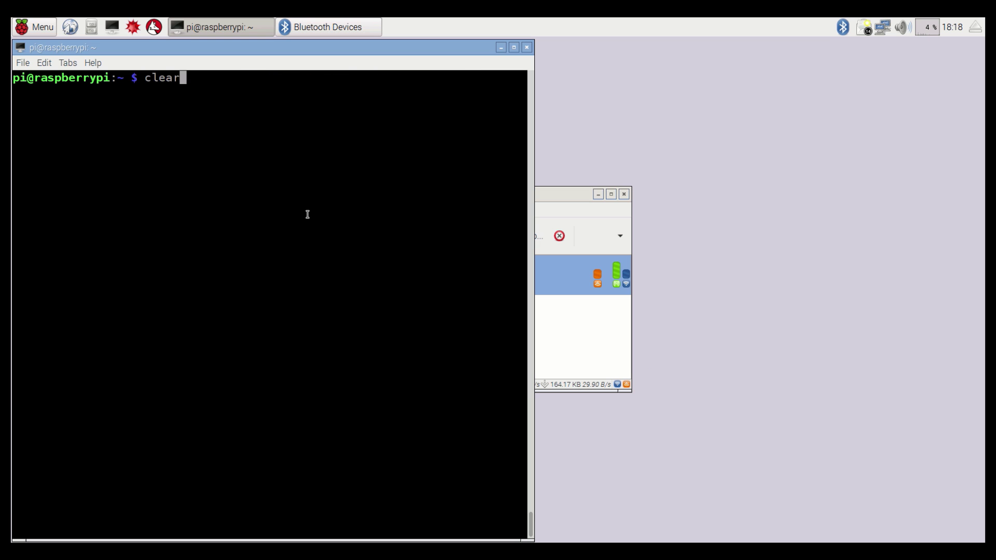
{"action": "key", "text": "Down"}
{"action": "key", "text": "Up"}
{"action": "key", "text": "Up"}
{"action": "key", "text": "Down"}
{"action": "key", "text": "Up"}
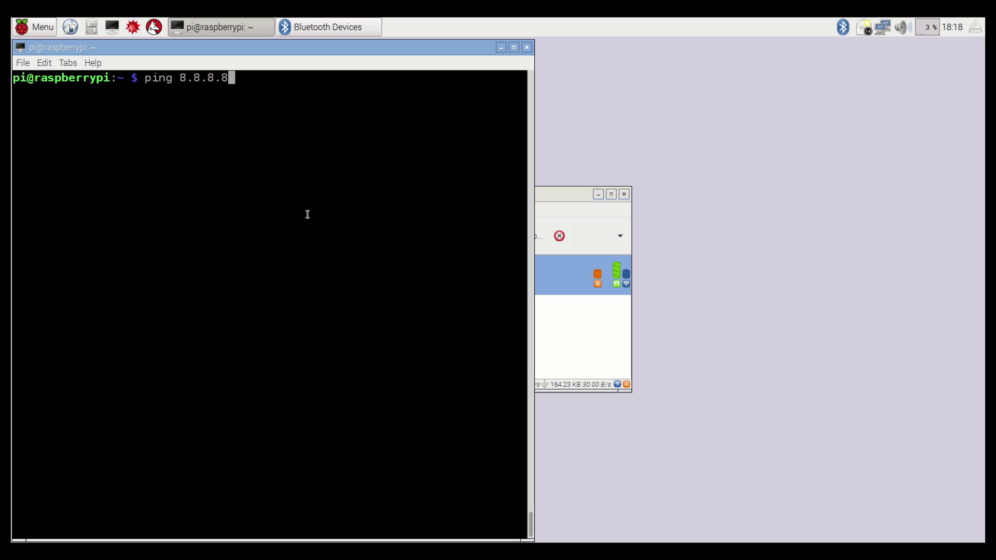
{"action": "key", "text": "Up"}
{"action": "key", "text": "Return"}
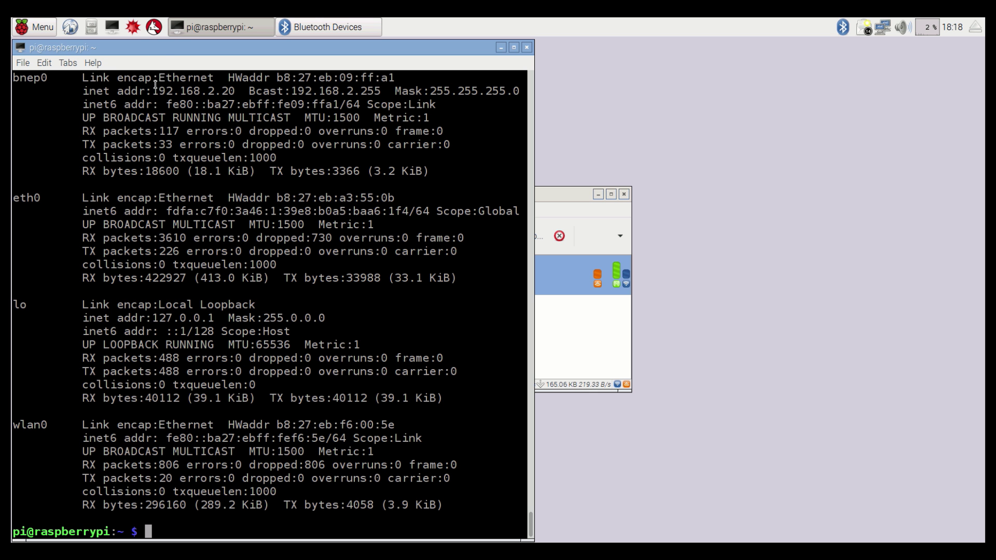
- Run 'ping 8.8.8.8' and get successful replies
{"action": "key", "text": "Up"}
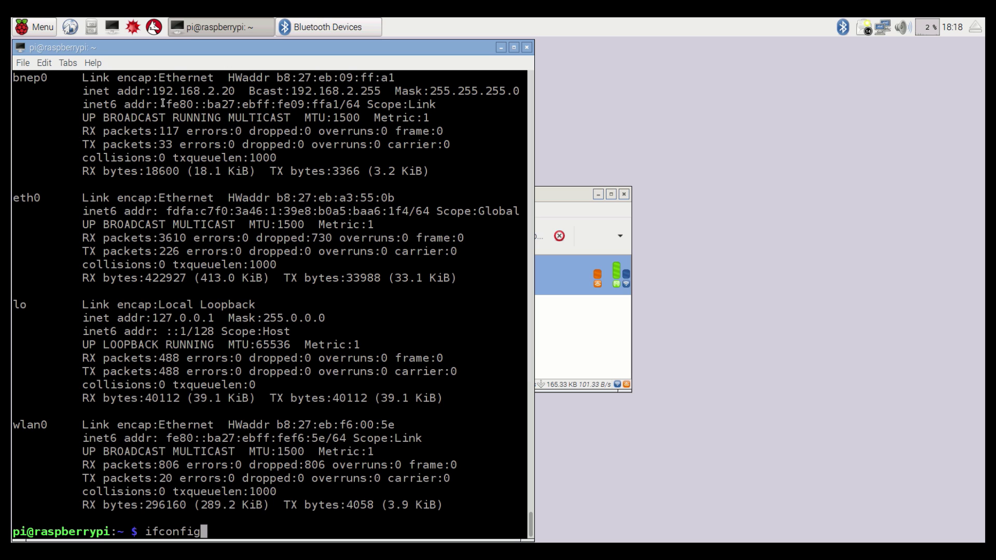
{"action": "key", "text": "Up"}
{"action": "key", "text": "Up"}
{"action": "key", "text": "Return"}
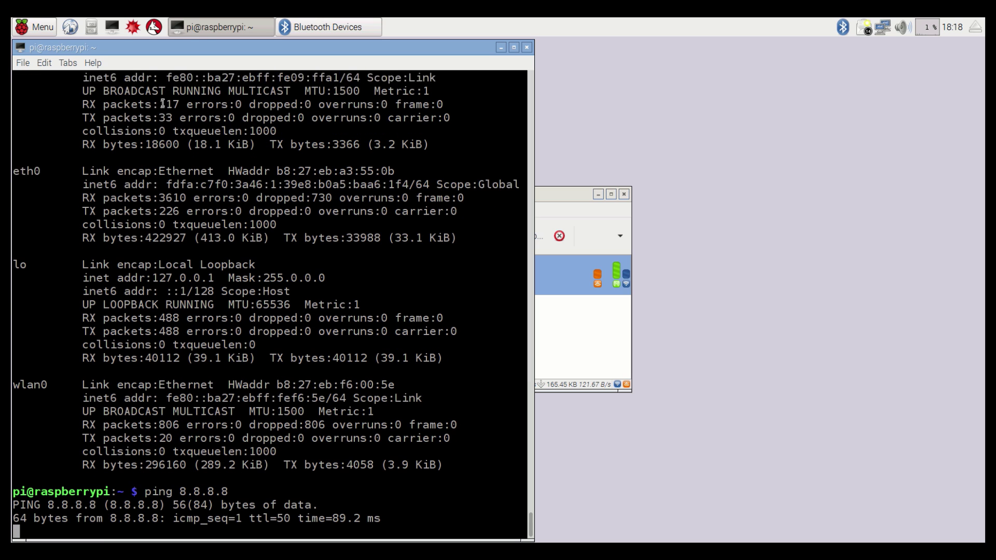